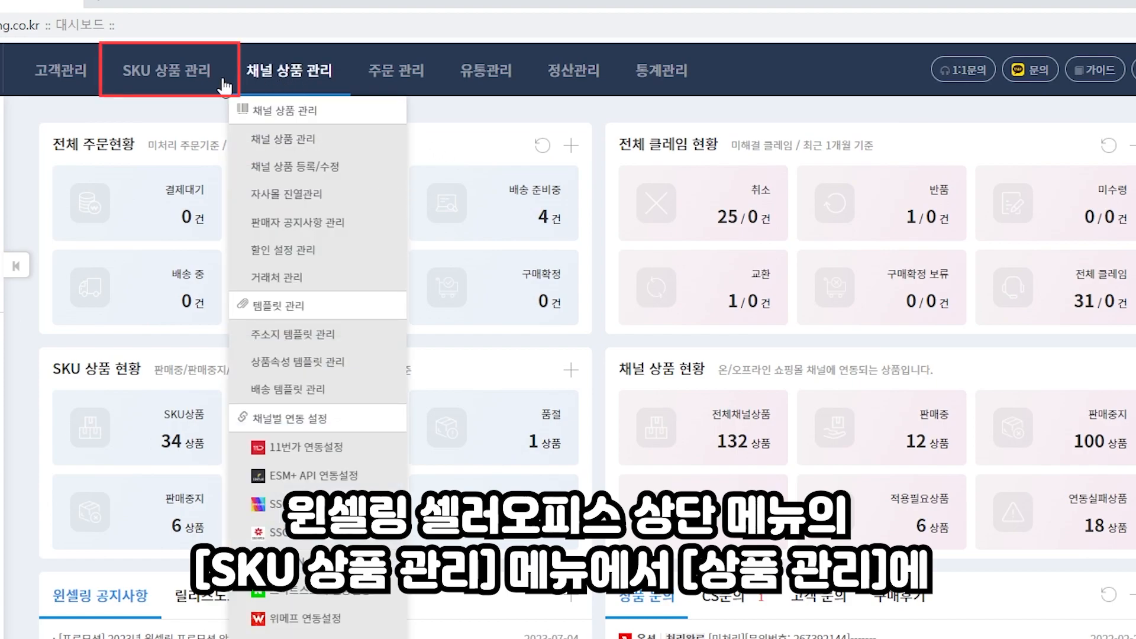
Open the SKU product registration page and upload 편한일 마스크 대표 500.jpg and 편한일 마스크 대표.jpg to the image cloud library
mouse_move(204, 87)
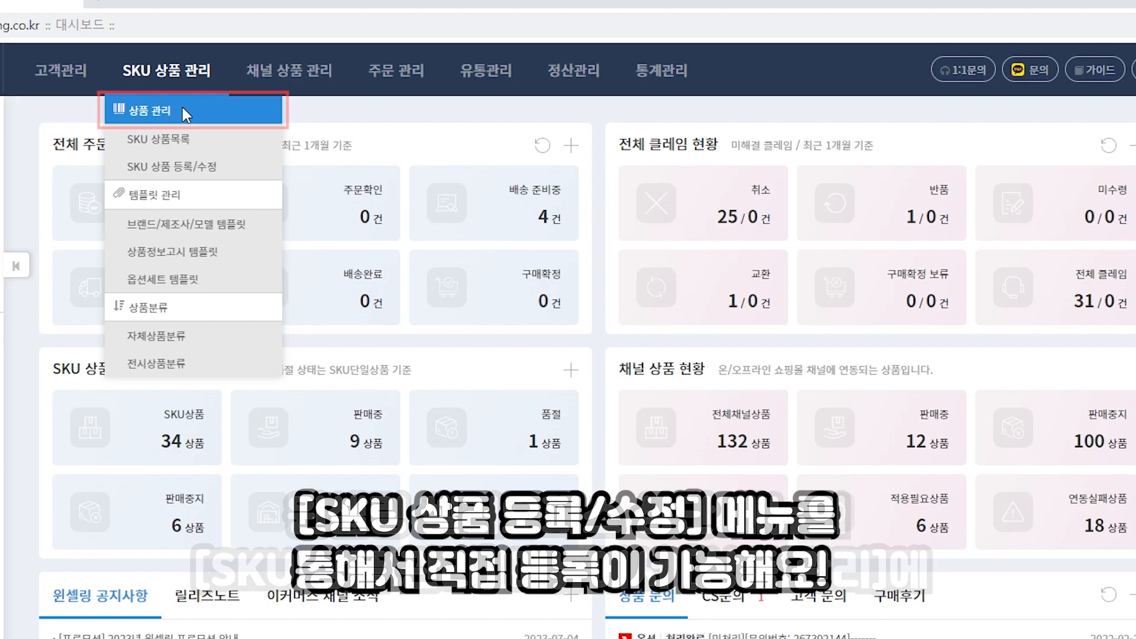
click(187, 172)
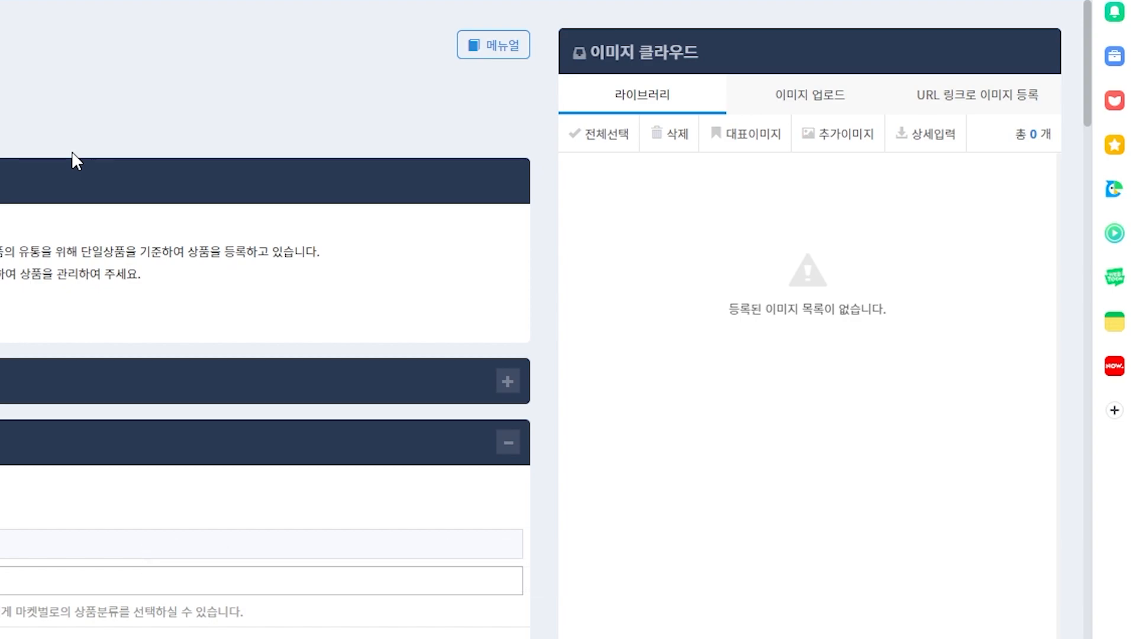
click(810, 94)
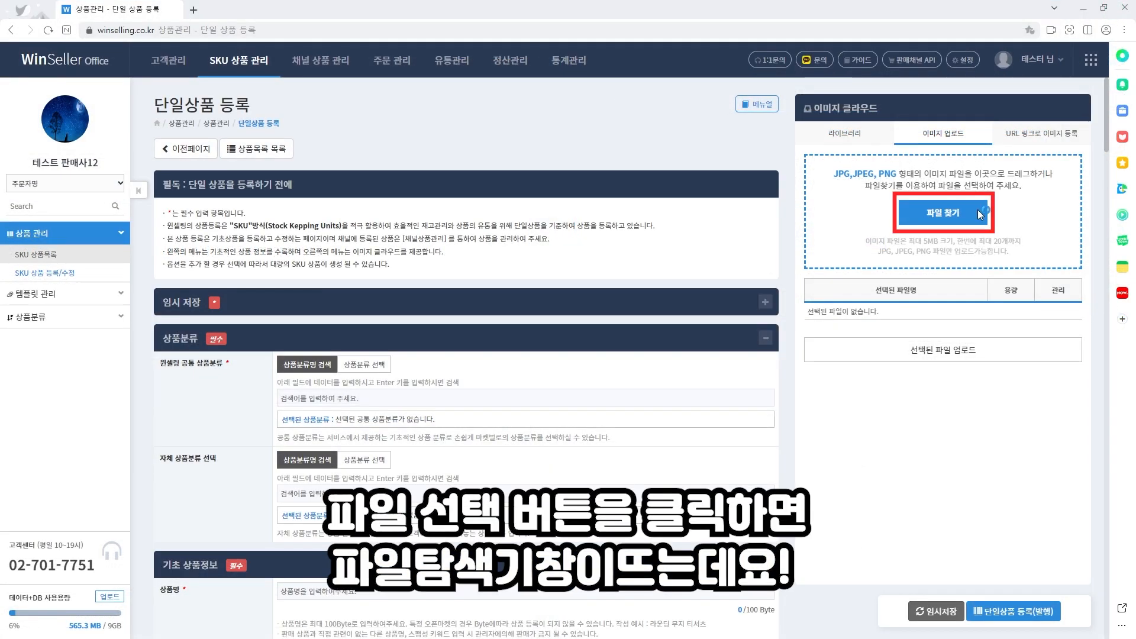
click(979, 216)
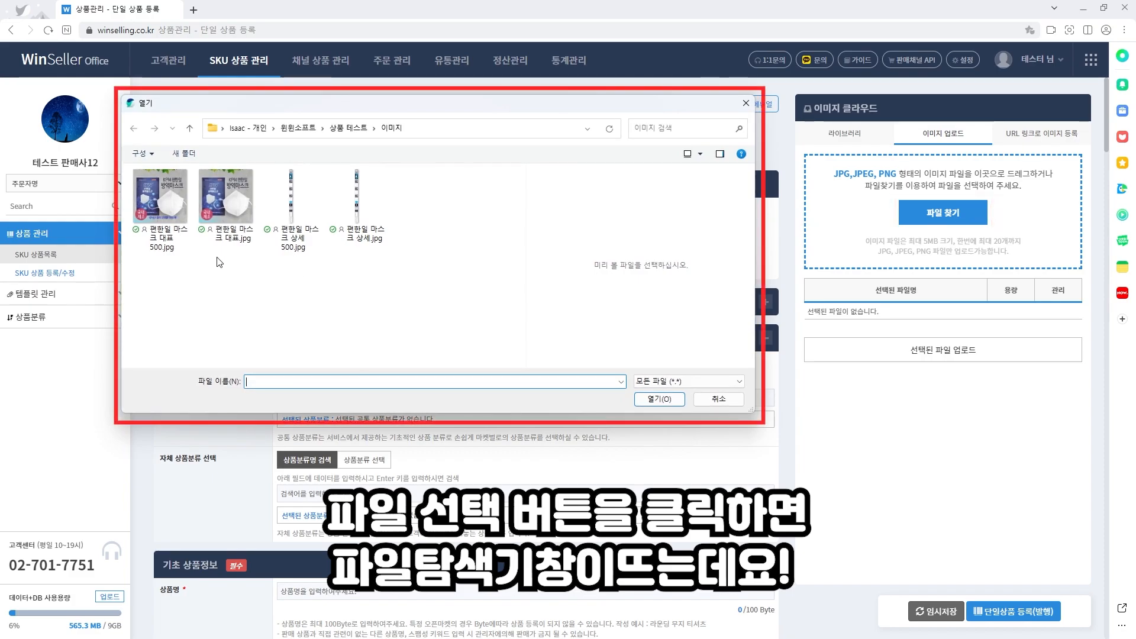
drag(239, 257, 152, 201)
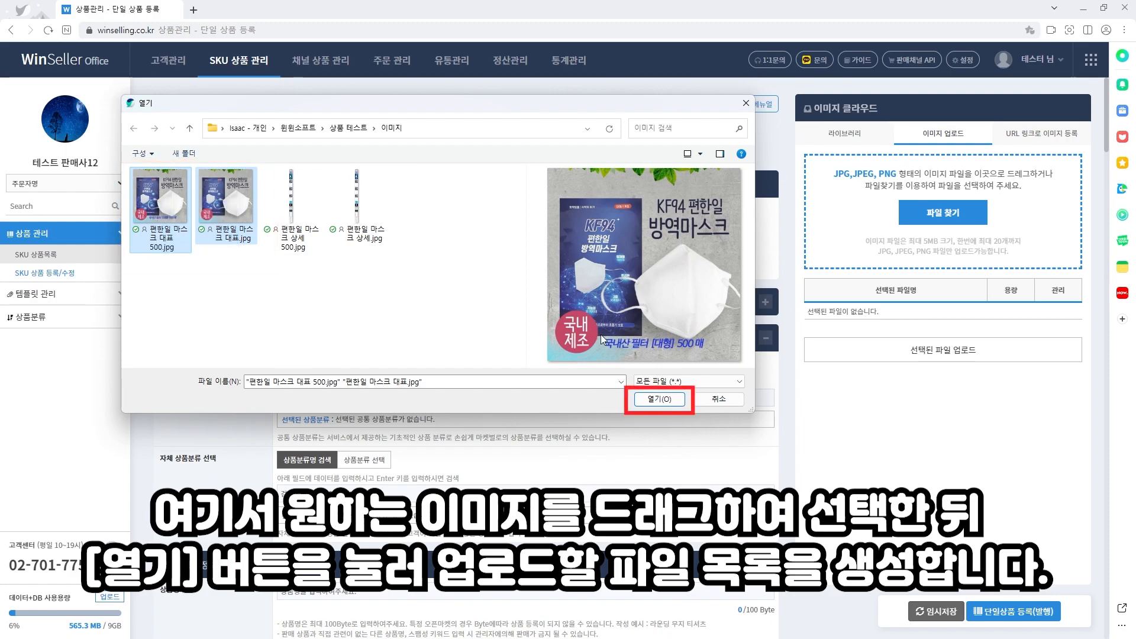
click(643, 401)
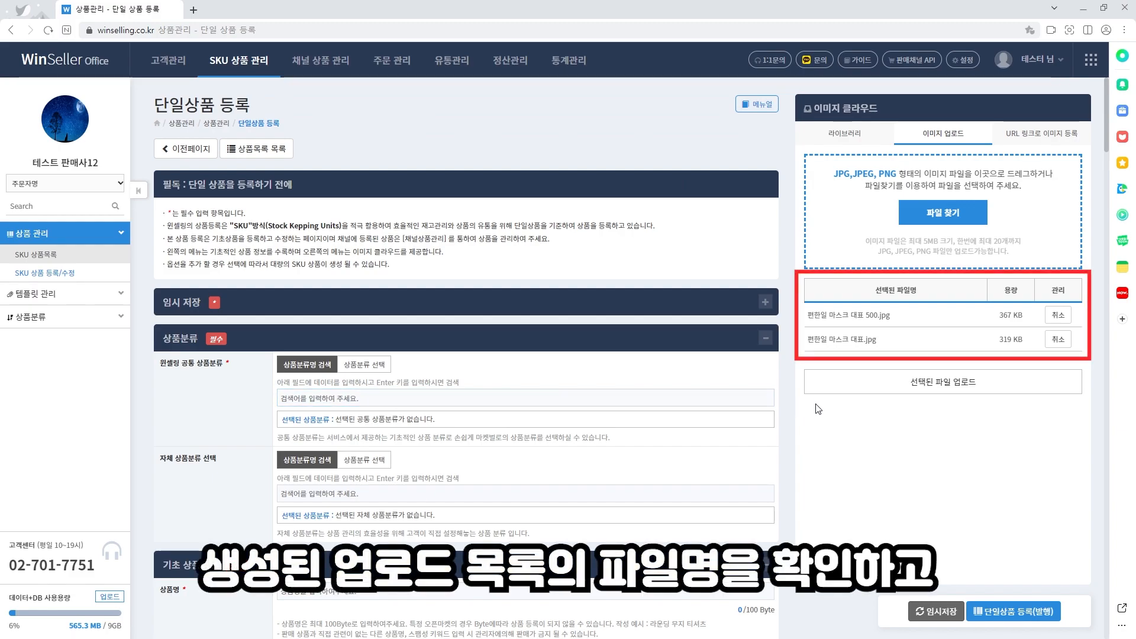
click(909, 391)
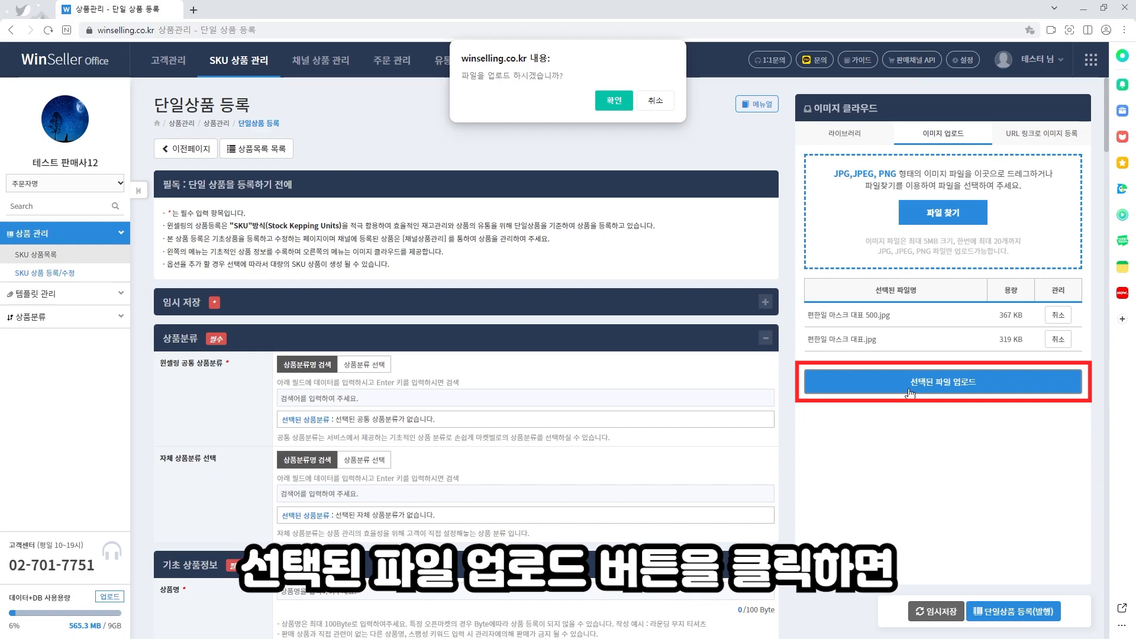
click(615, 100)
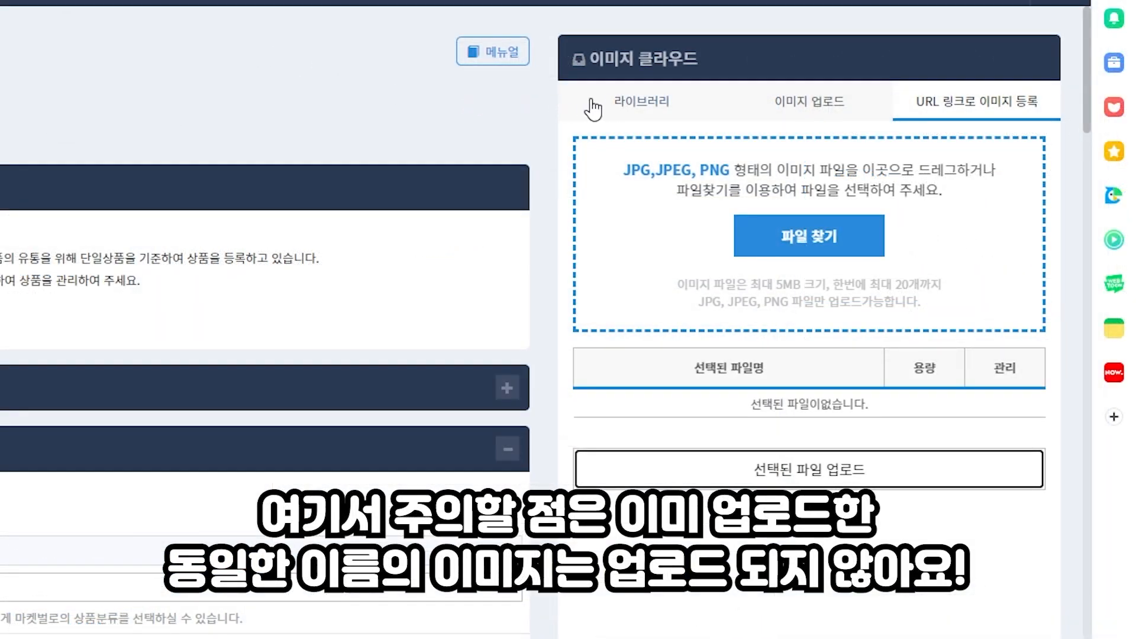
click(617, 108)
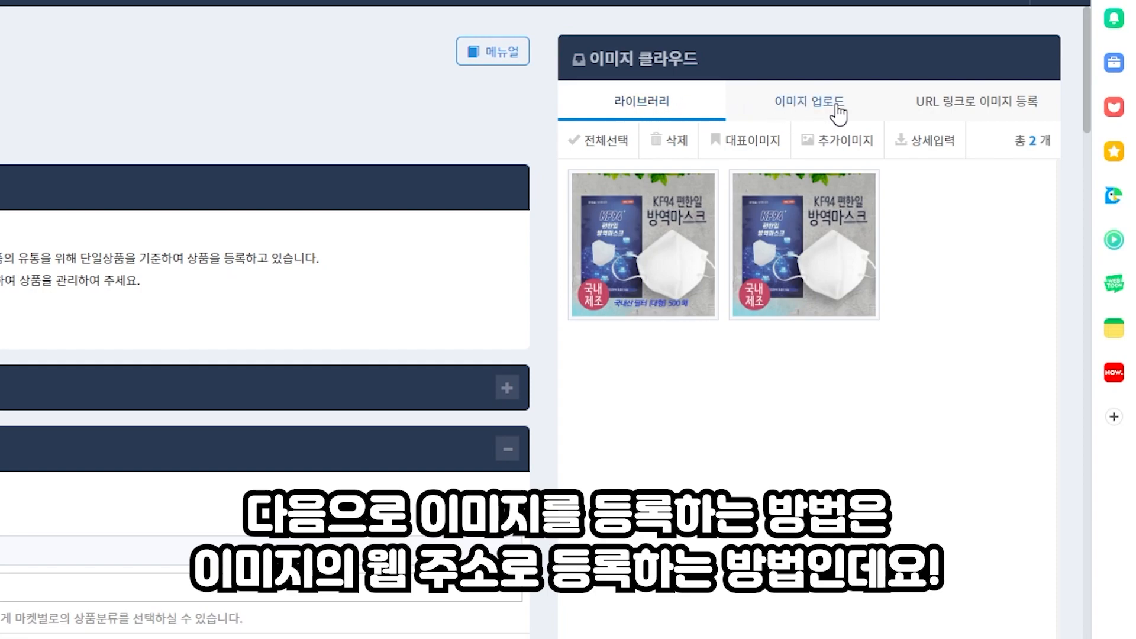
Add two more blank file name and link rows to the form for registering images by URL
click(973, 112)
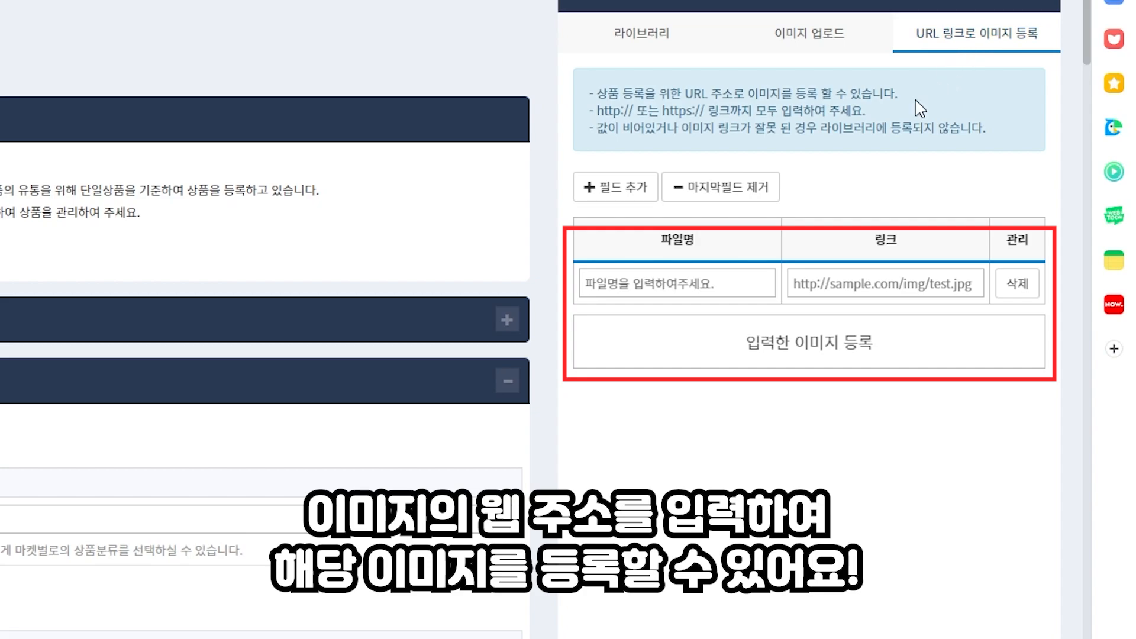
click(616, 189)
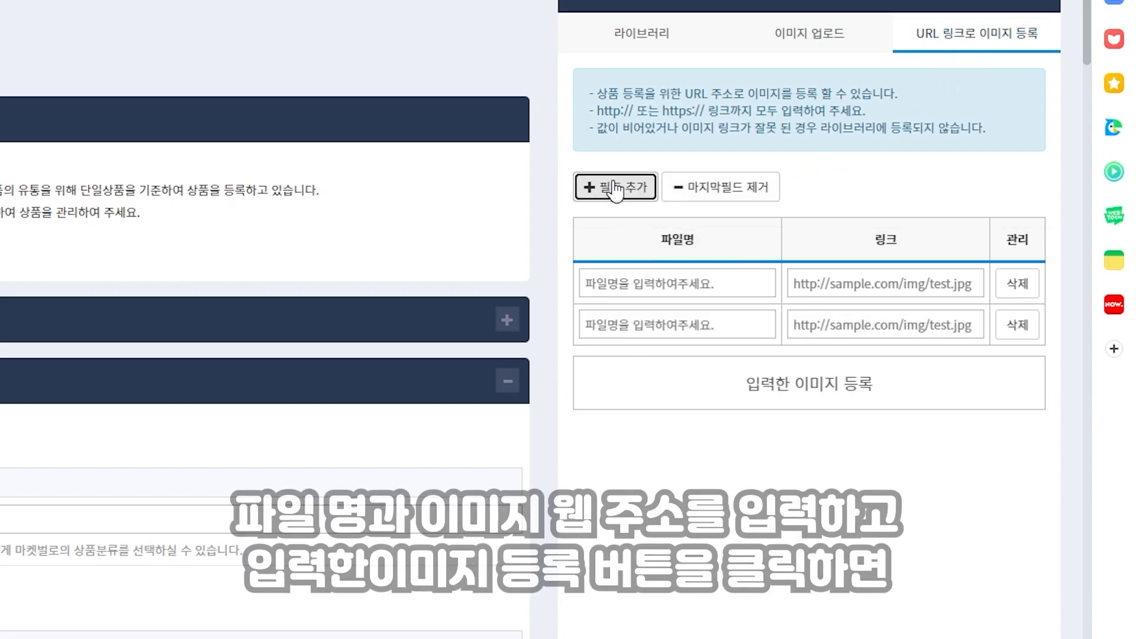
click(615, 188)
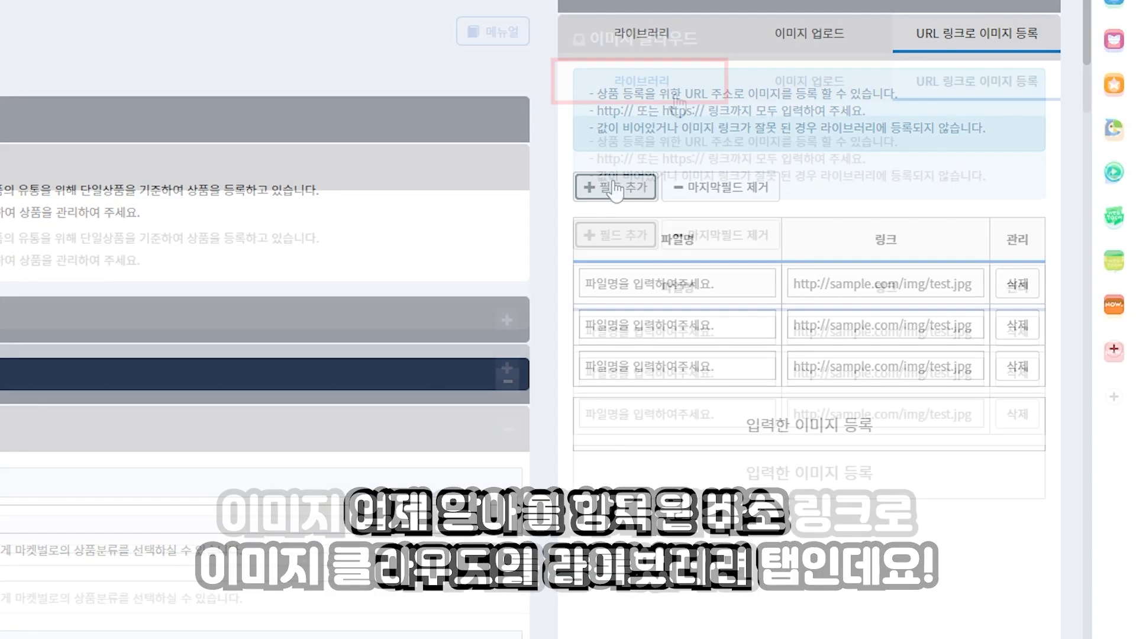
Select the library image 편한일_마스크_대표_500.jpg and insert it into the product's detail content
click(675, 46)
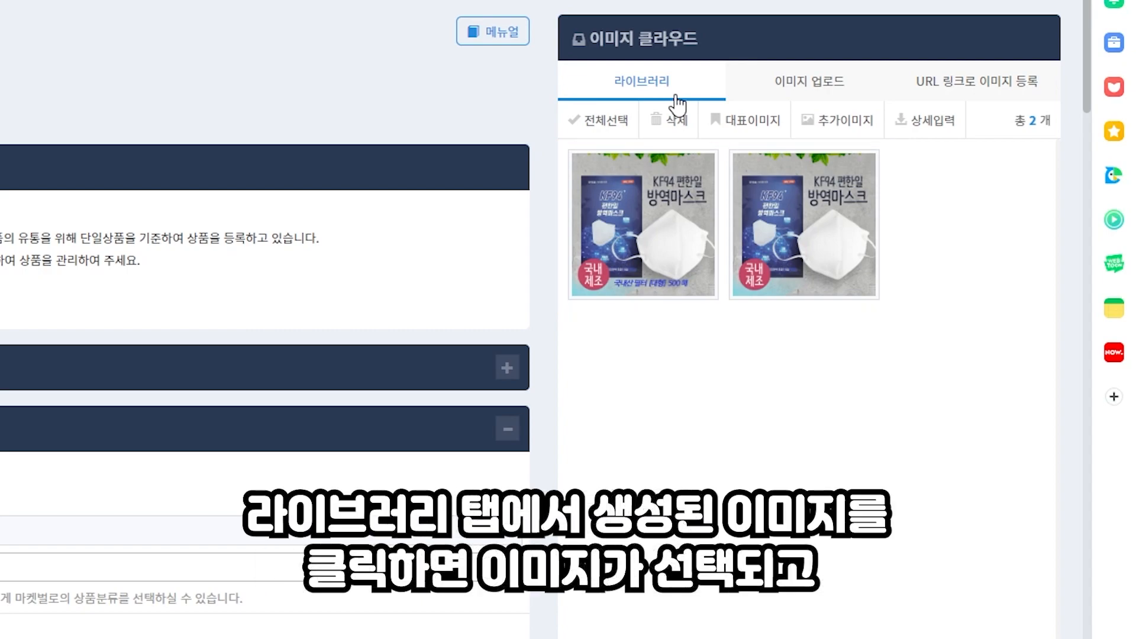
click(657, 228)
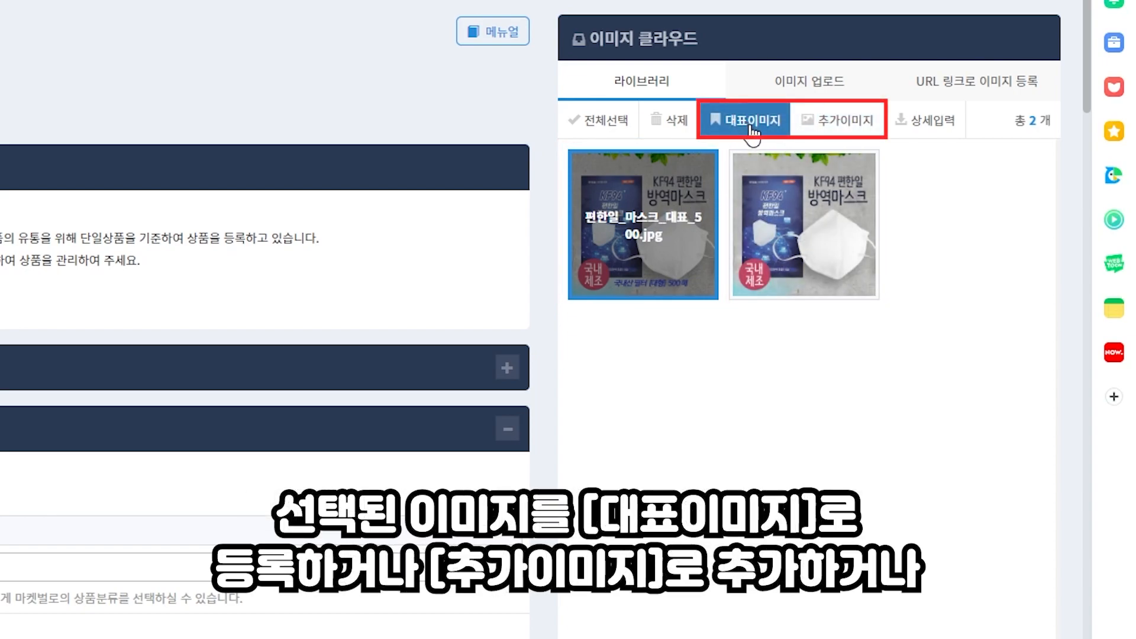
click(933, 136)
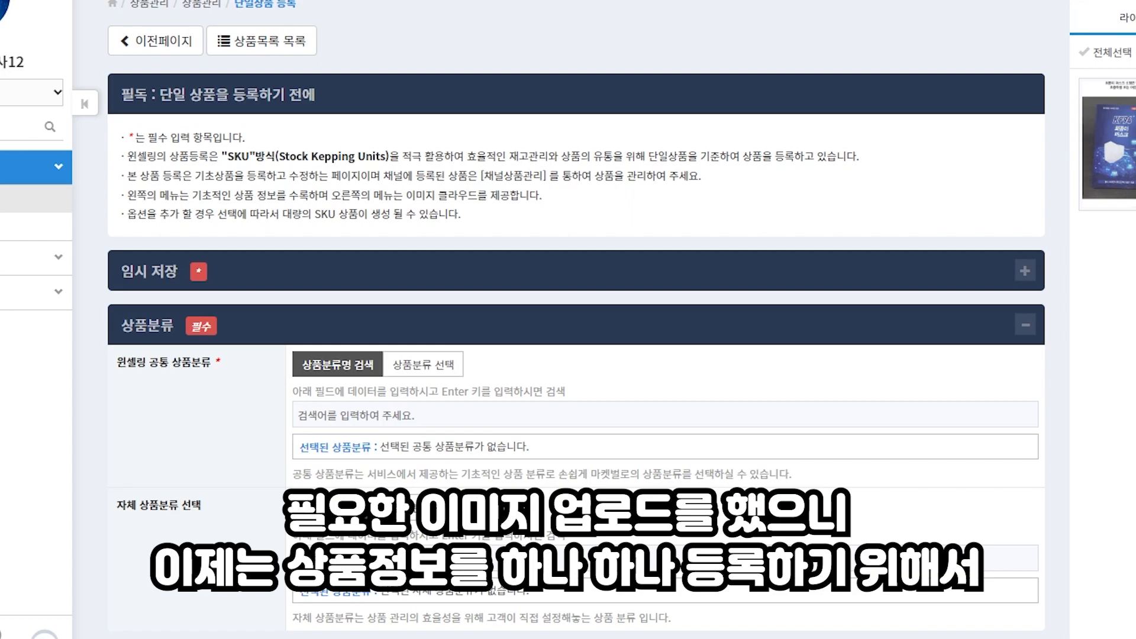
Search the common product categories for 마스크 and assign 생활/자동차/건강 > 건강관리용품 > 먼지차단마스크
scroll(718, 349, down, 4)
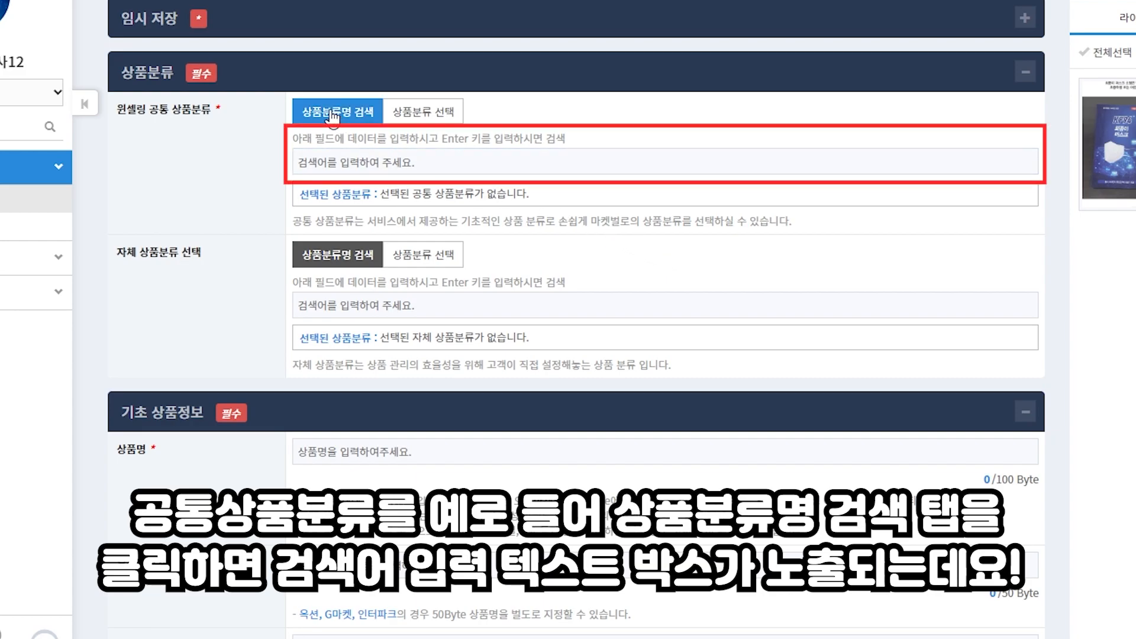
click(336, 155)
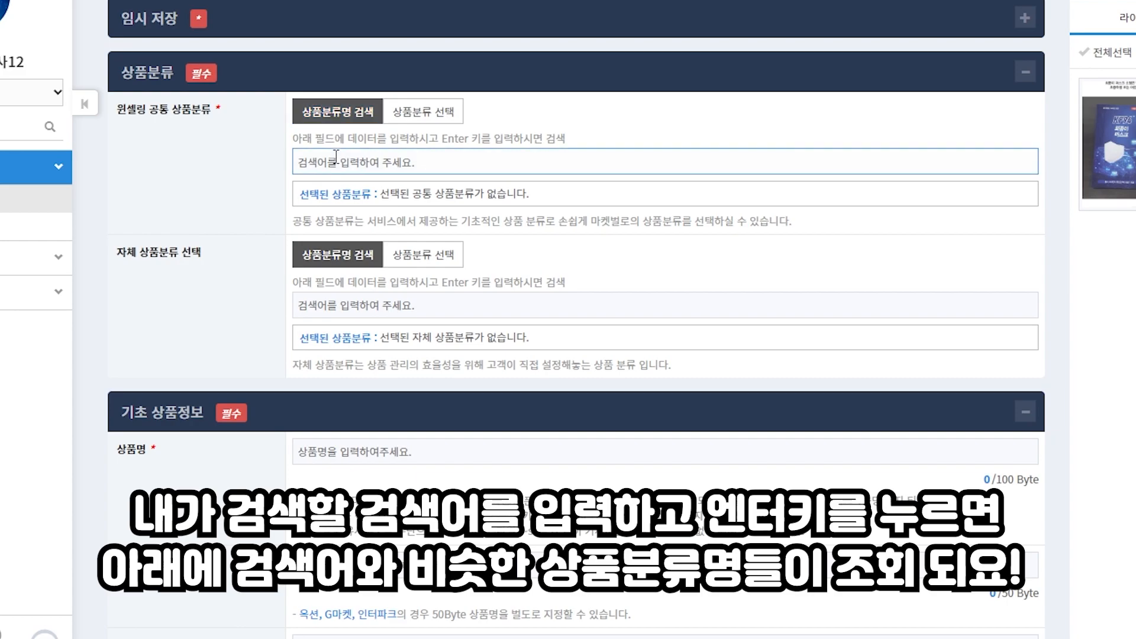
text(마스크)
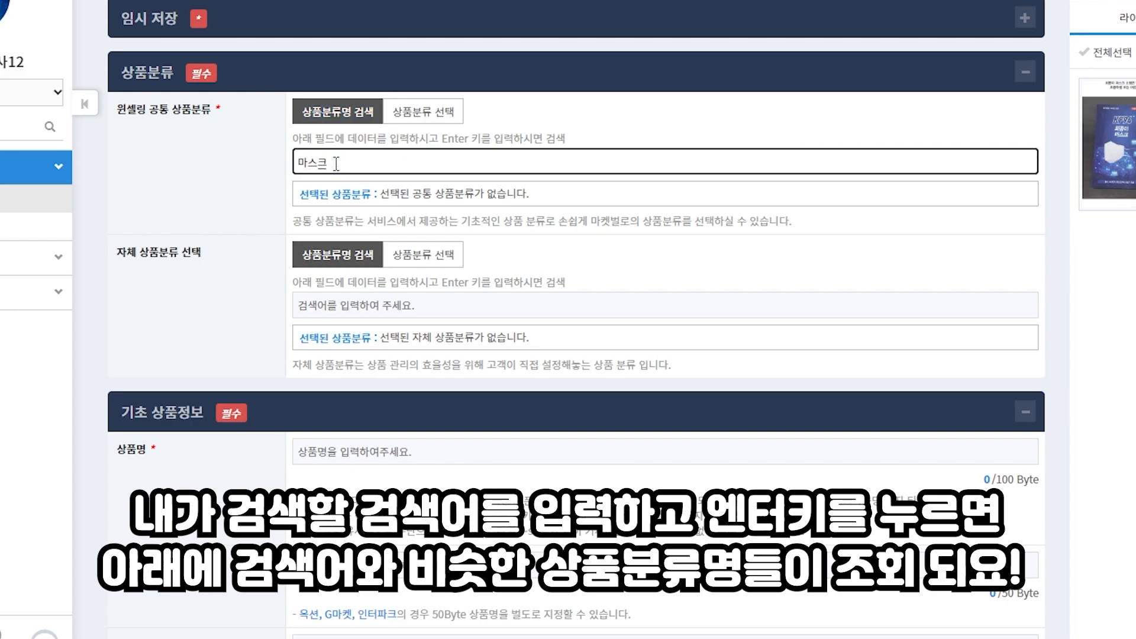
key(Return)
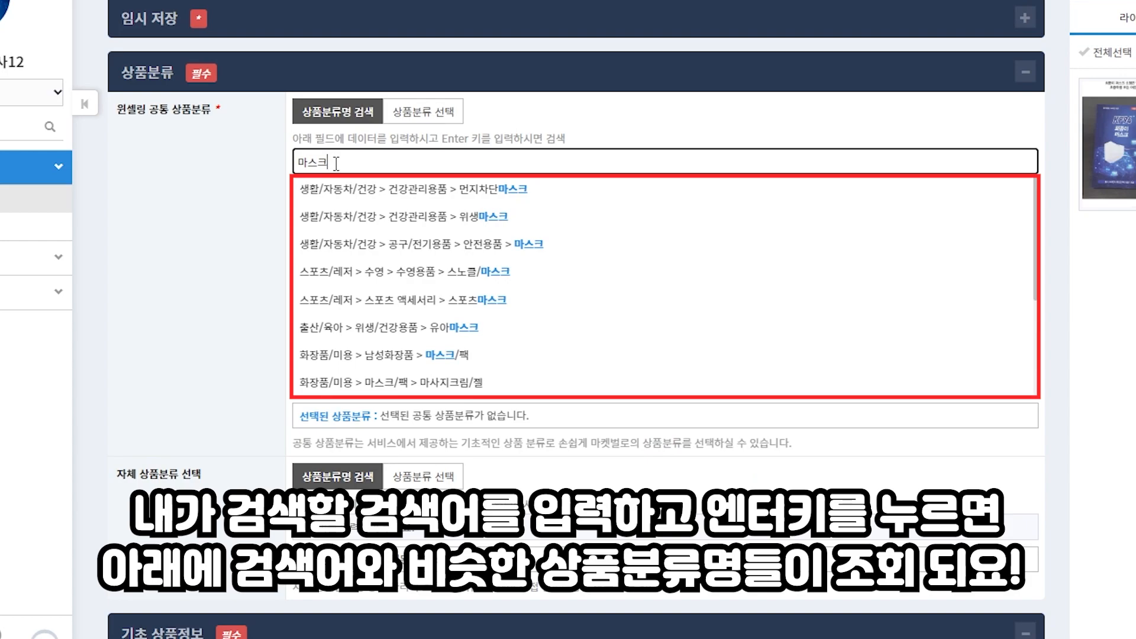
click(575, 204)
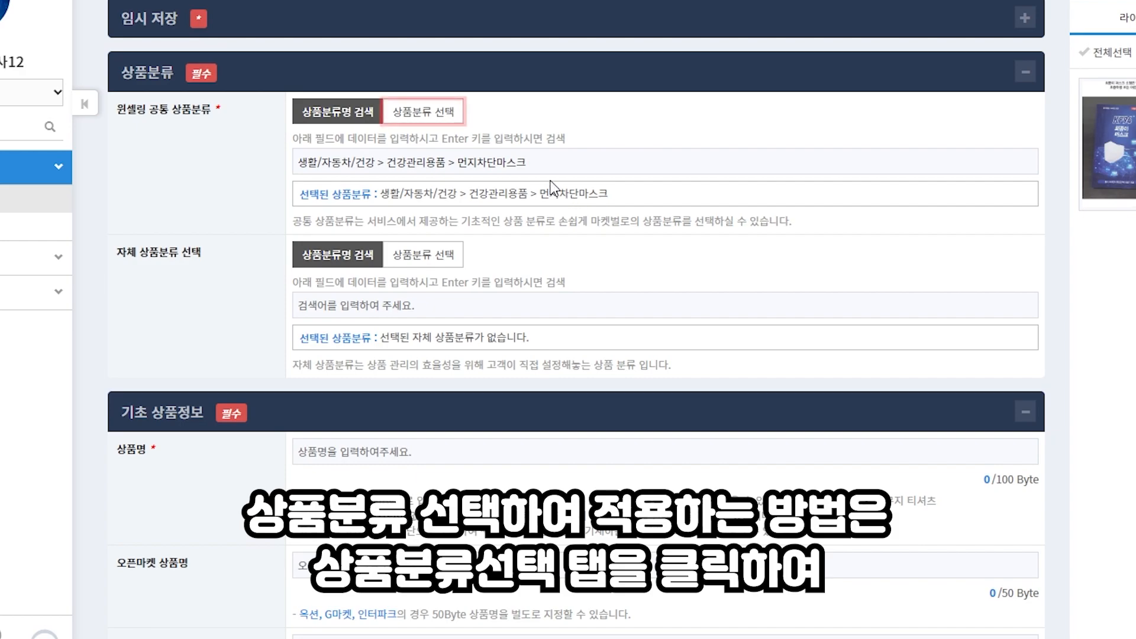
Assign the common category level by level from the category lists: 생활/자동차/건강, 건강관리용품, 먼지차단마스크
click(441, 117)
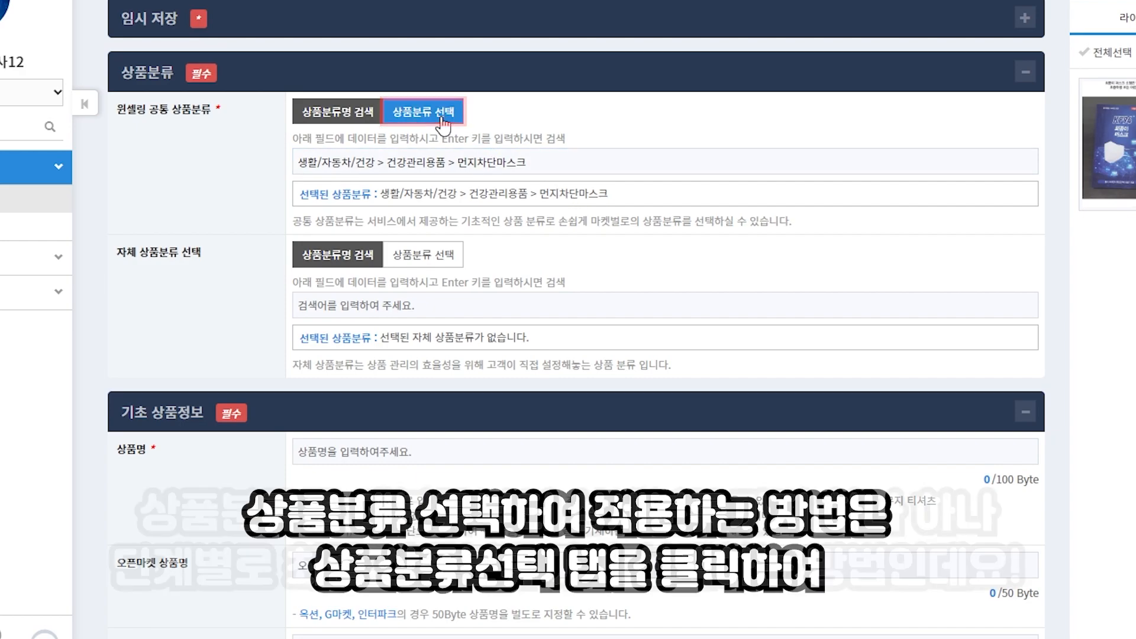
click(441, 119)
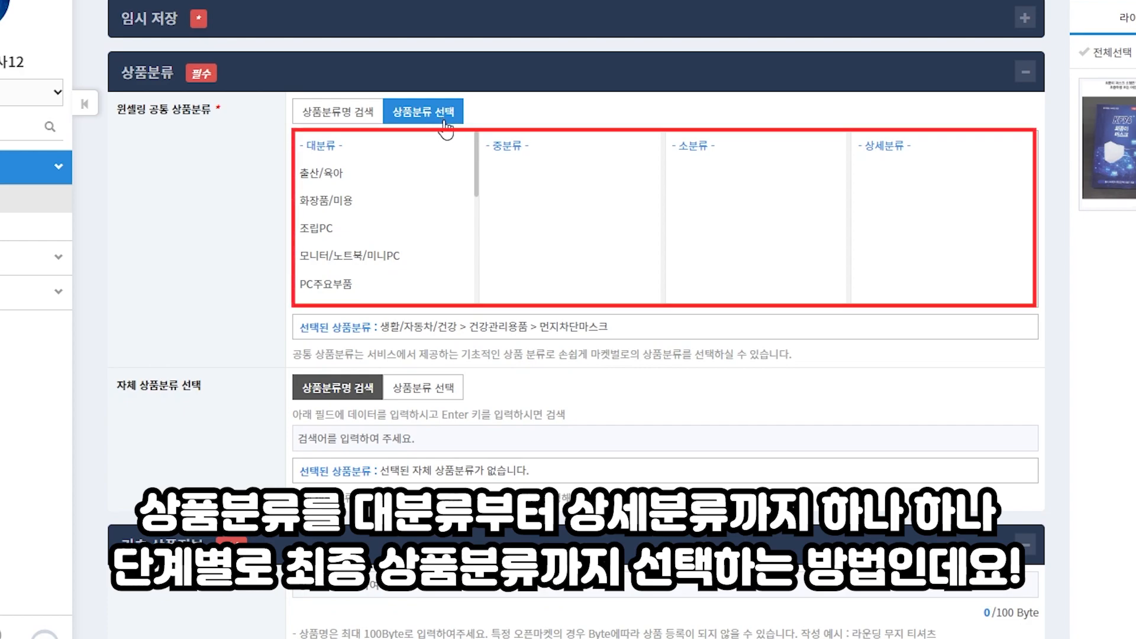
drag(477, 156, 486, 273)
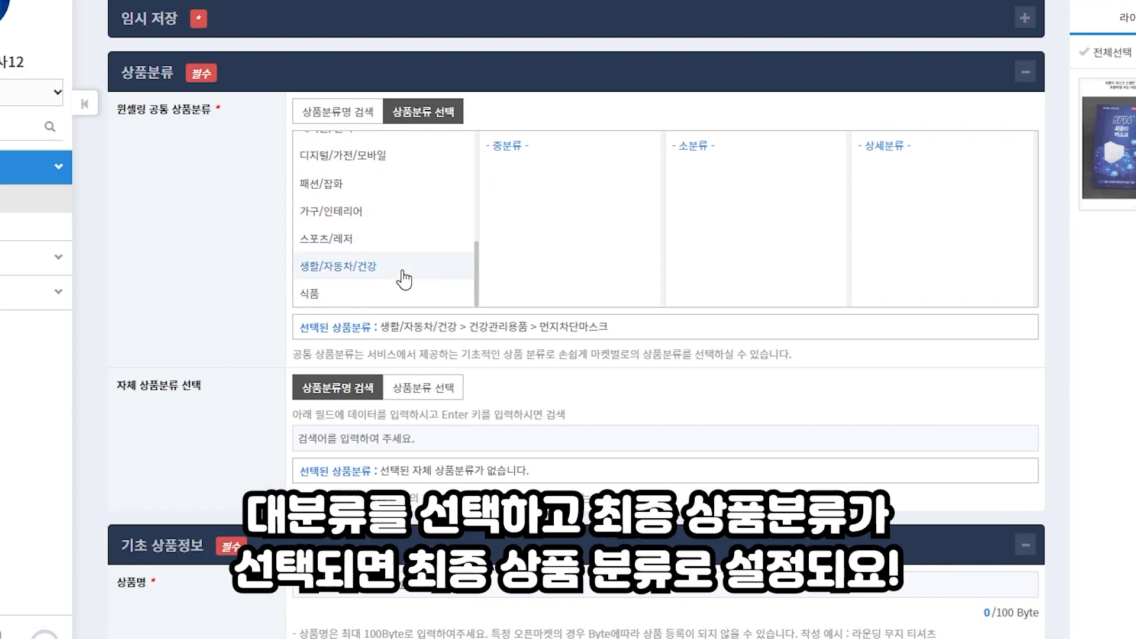
click(403, 273)
click(534, 205)
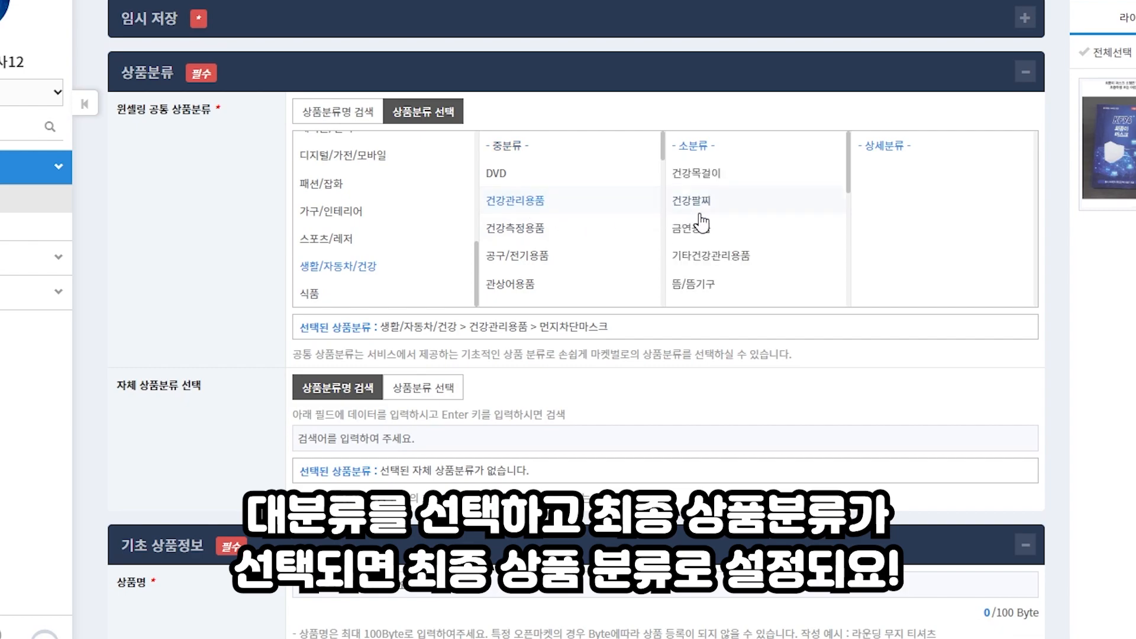
drag(849, 180, 846, 223)
click(746, 195)
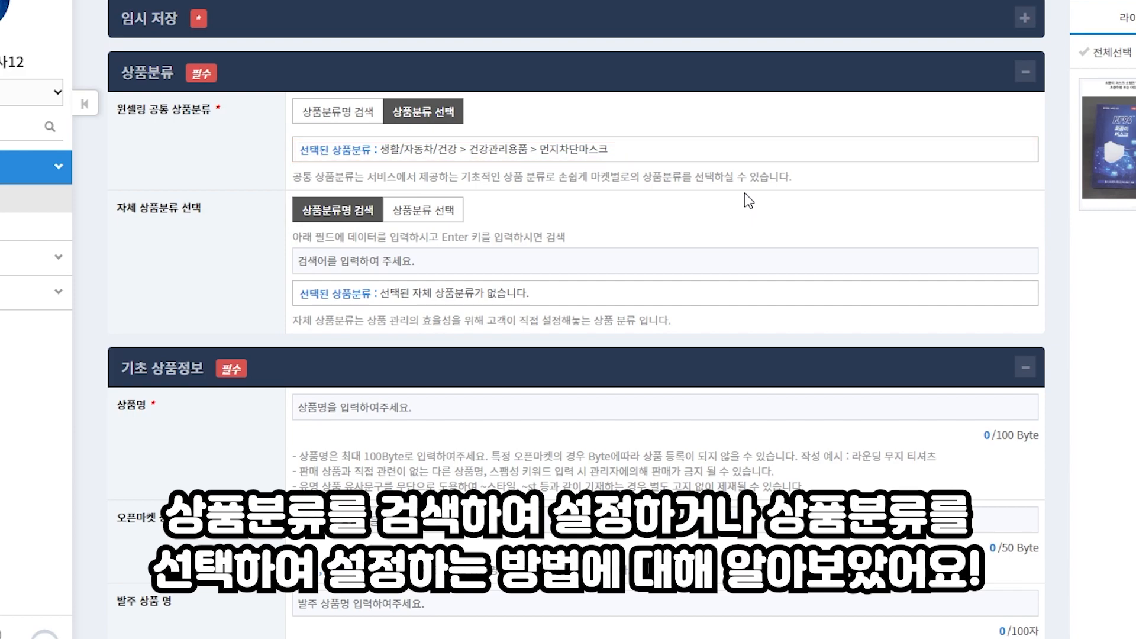
Examine the product name, open-market name, order name, summary and promotional phrase fields in the basic product information
scroll(709, 219, down, 4)
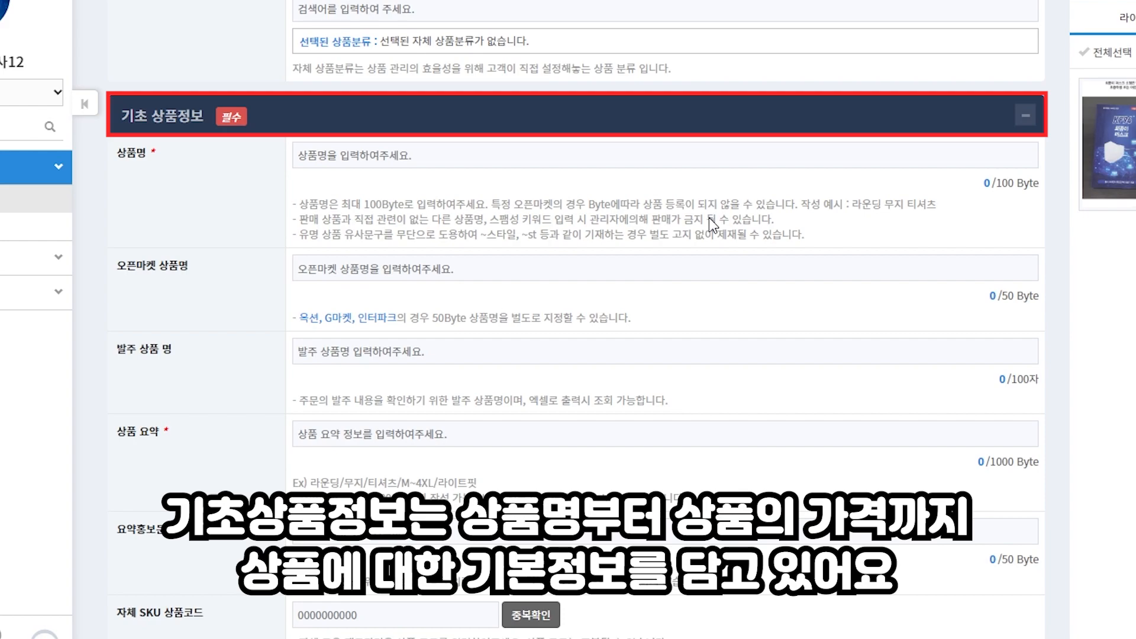
click(709, 351)
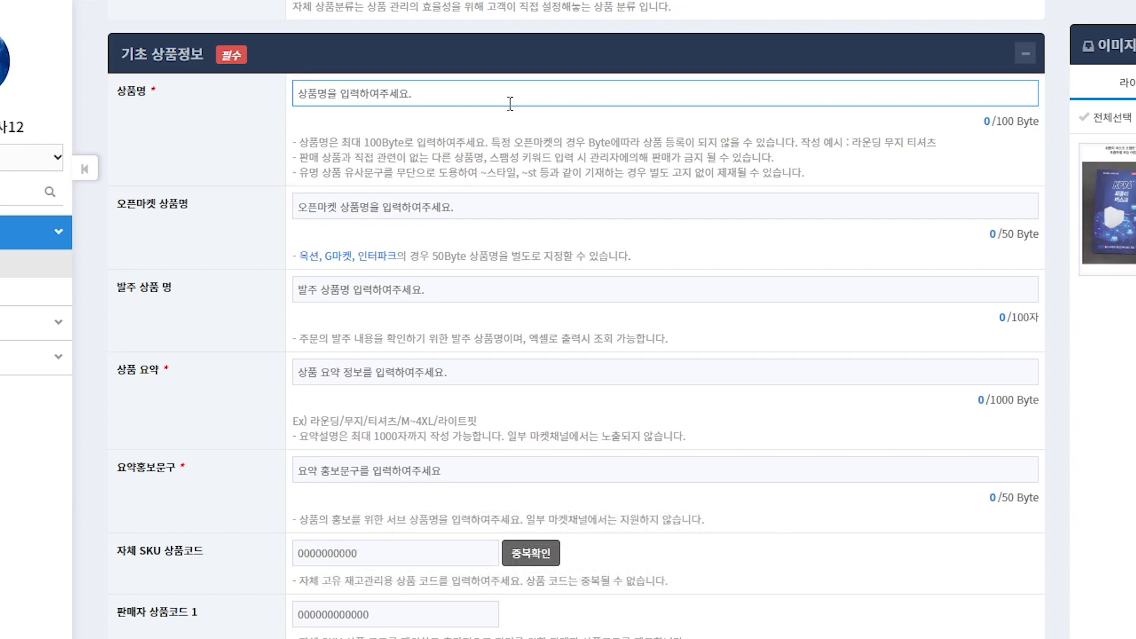
click(516, 212)
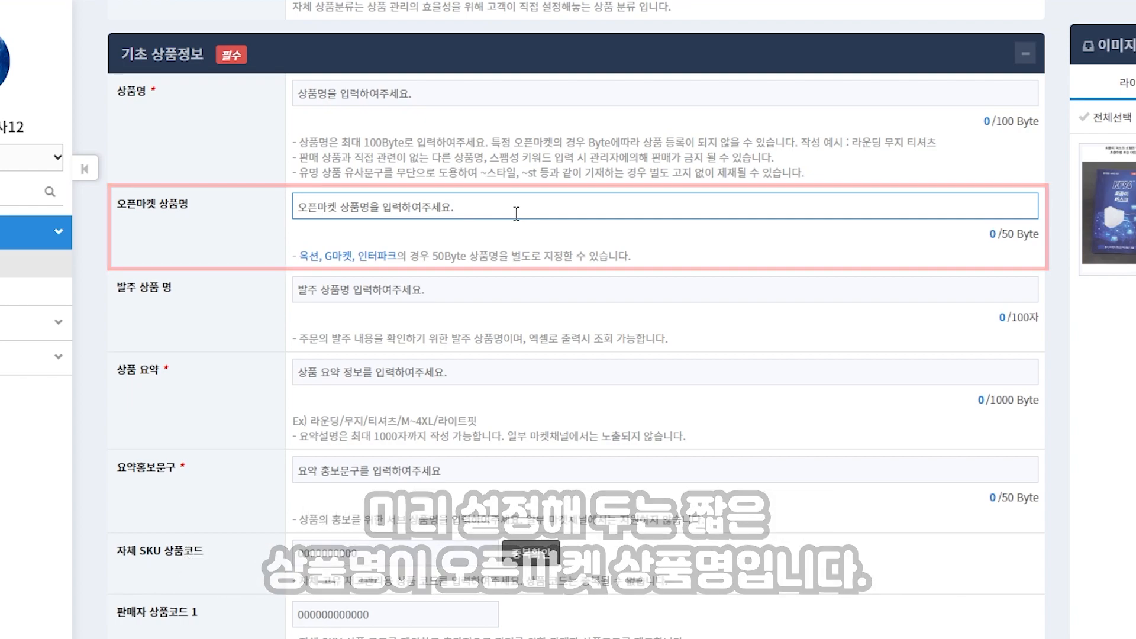
click(516, 291)
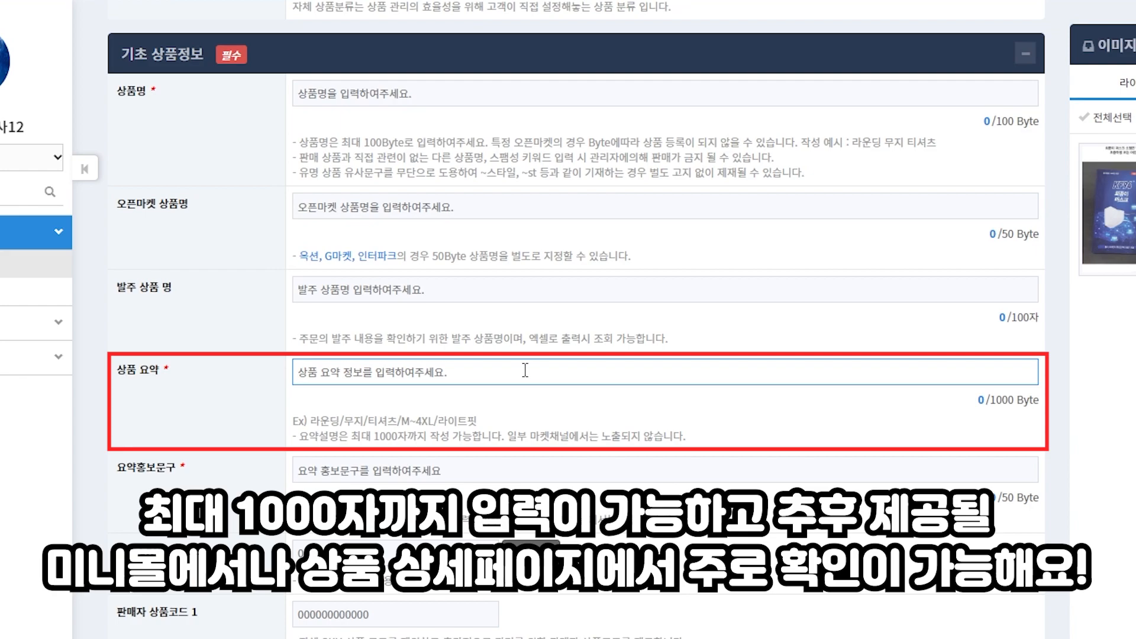
scroll(517, 375, down, 4)
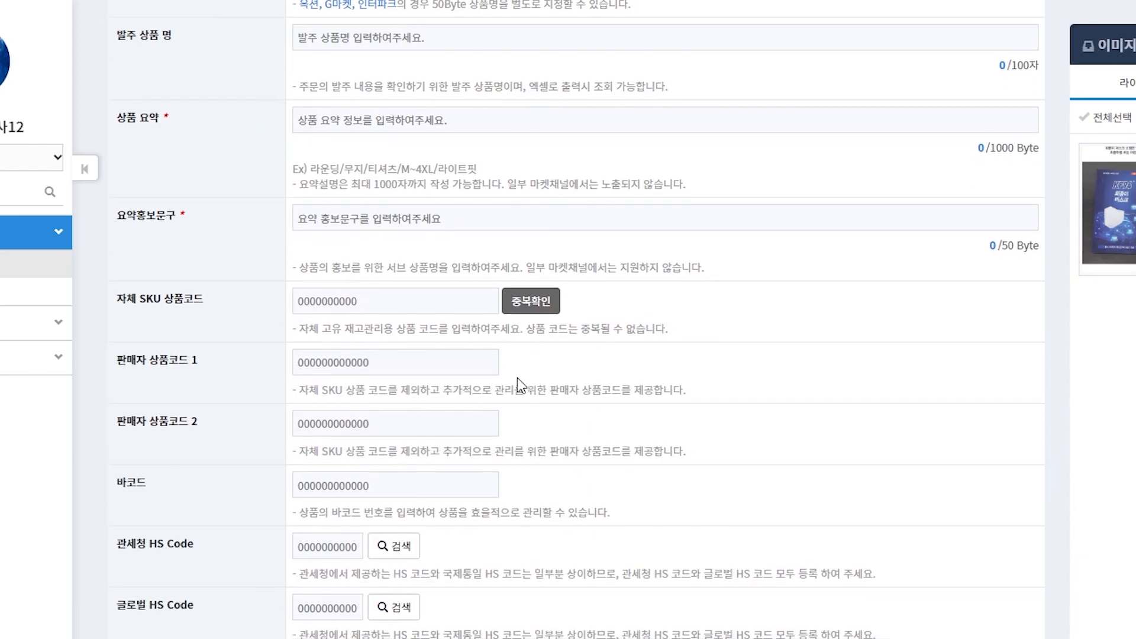
click(488, 218)
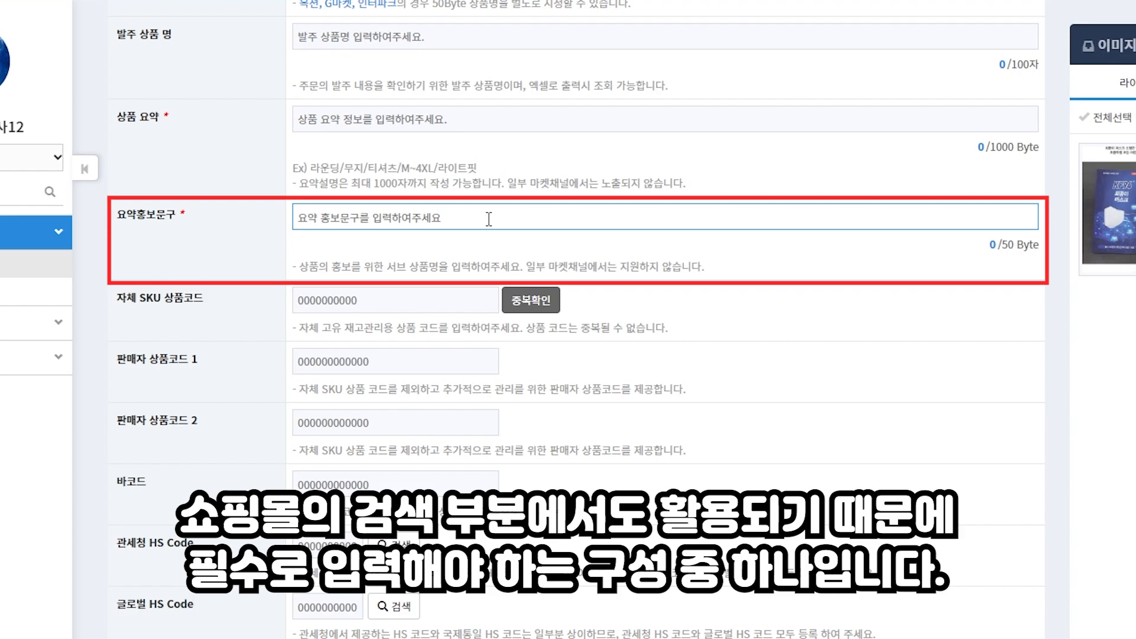
Set the product's own SKU code to test1234 and run the duplicate check on it
click(482, 294)
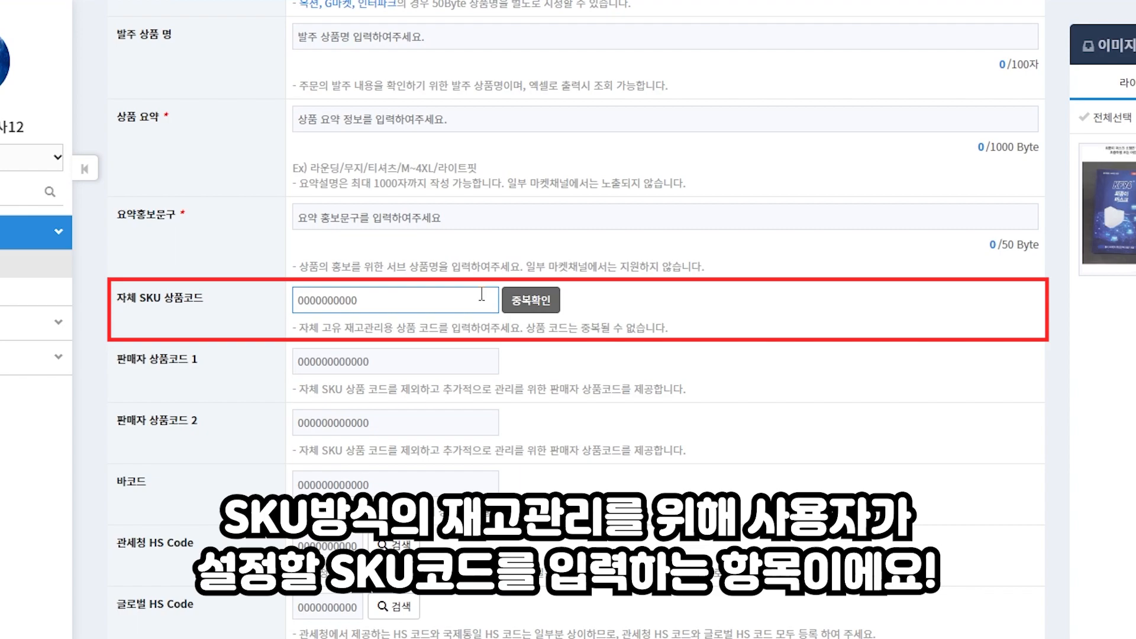
click(482, 294)
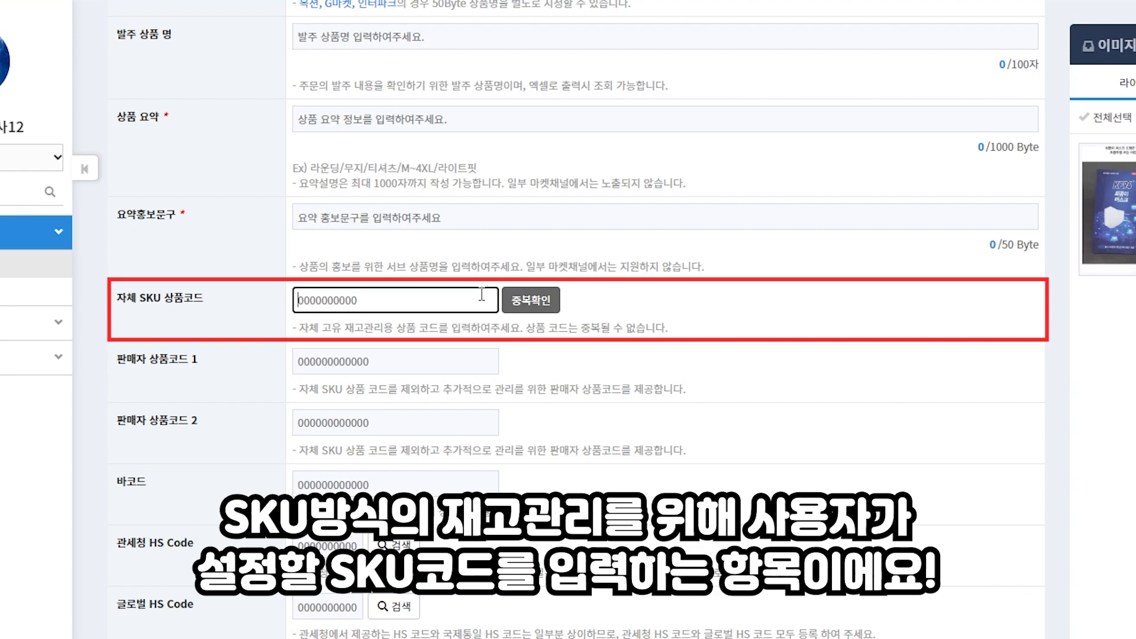
text(ㅅ)
key(BackSpace)
text(tes)
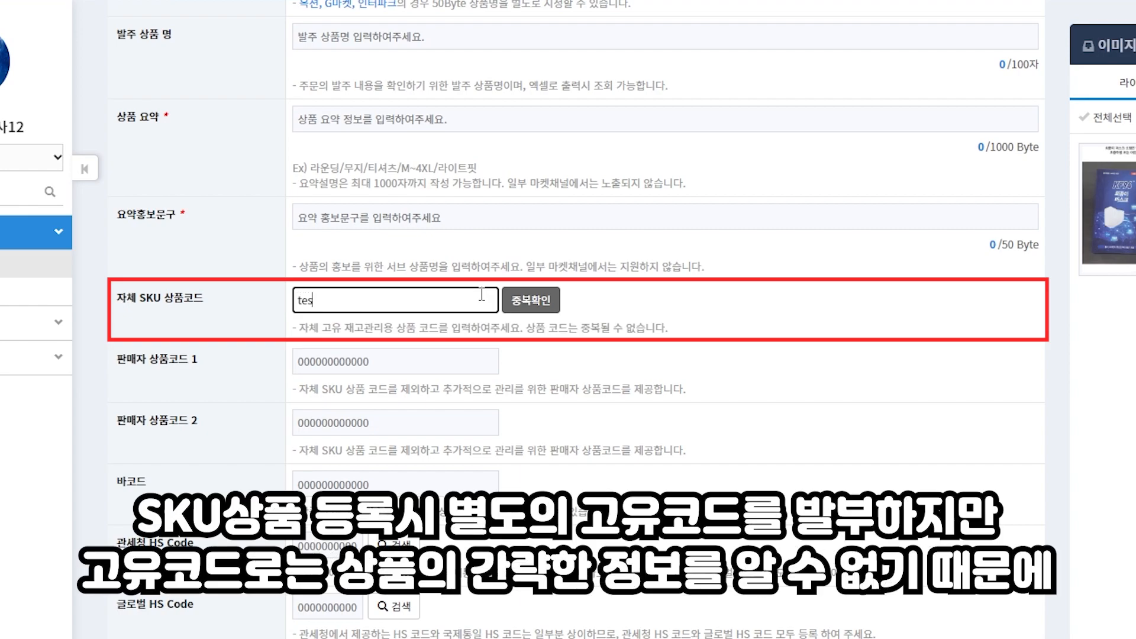
text(t1234)
click(539, 306)
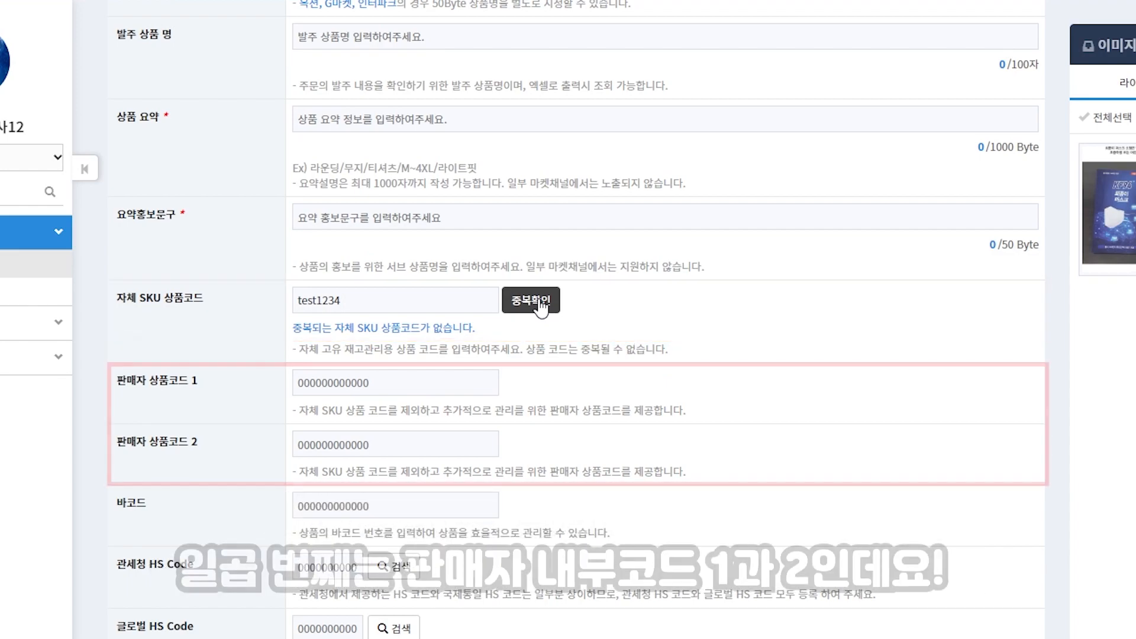
Examine the seller product code 1, seller product code 2 and barcode fields in the basic product information
click(466, 384)
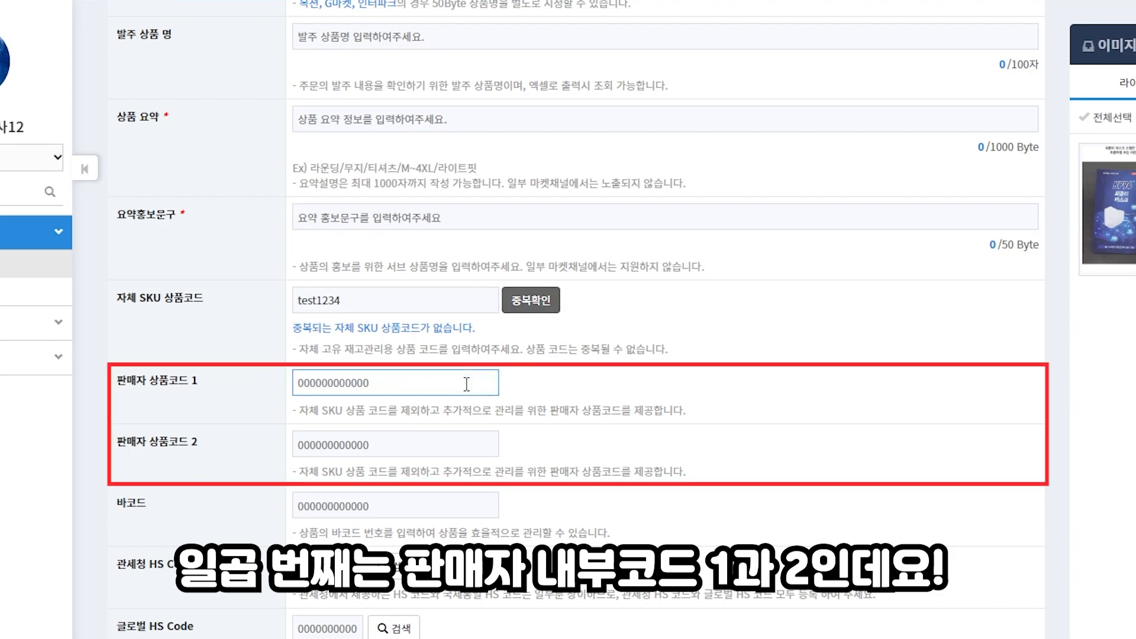
click(466, 435)
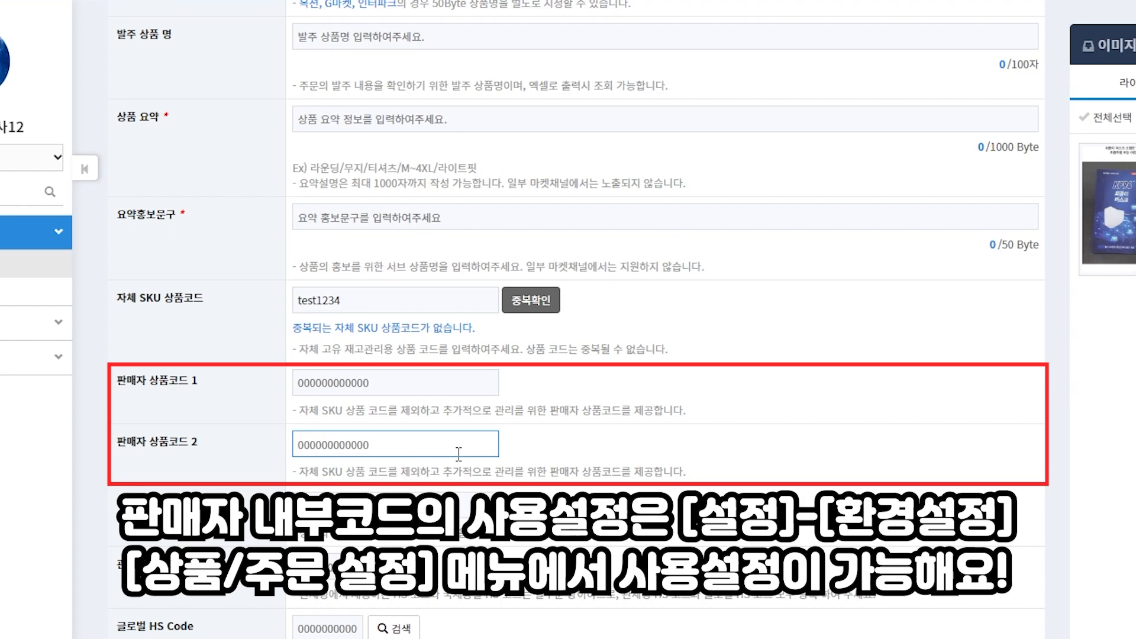
scroll(455, 319, down, 3)
click(451, 335)
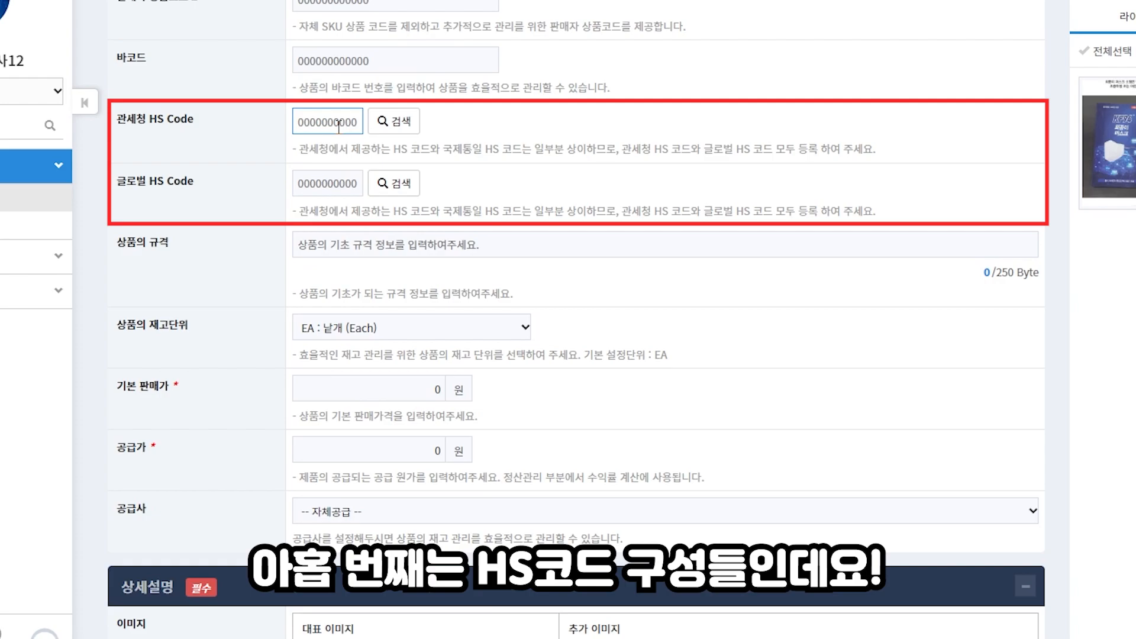
click(338, 183)
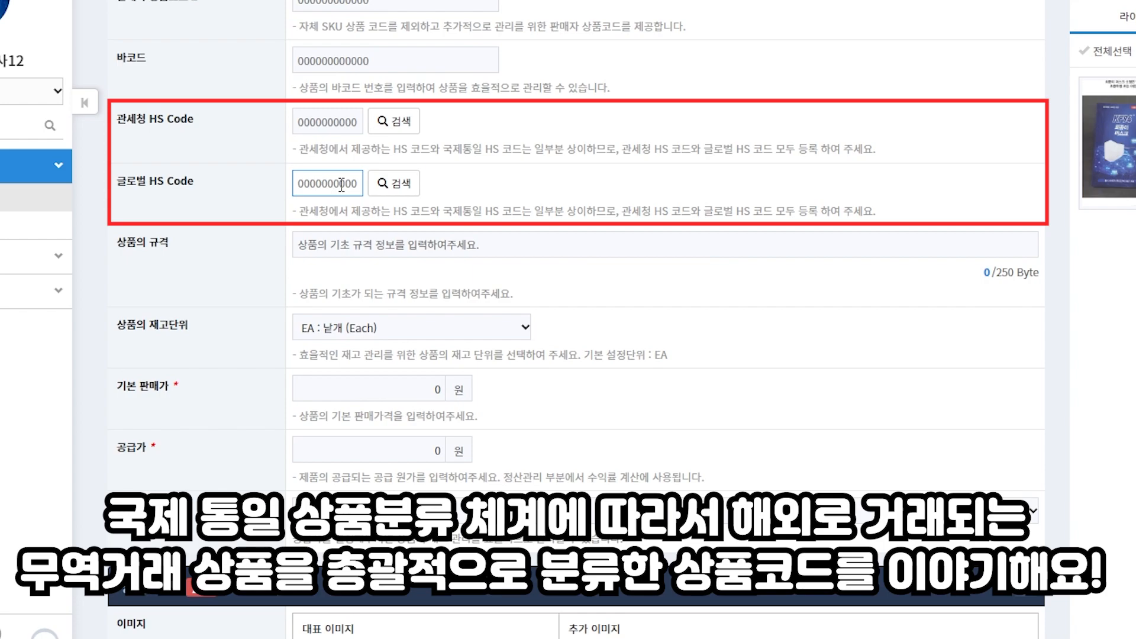
key(ctrl+v)
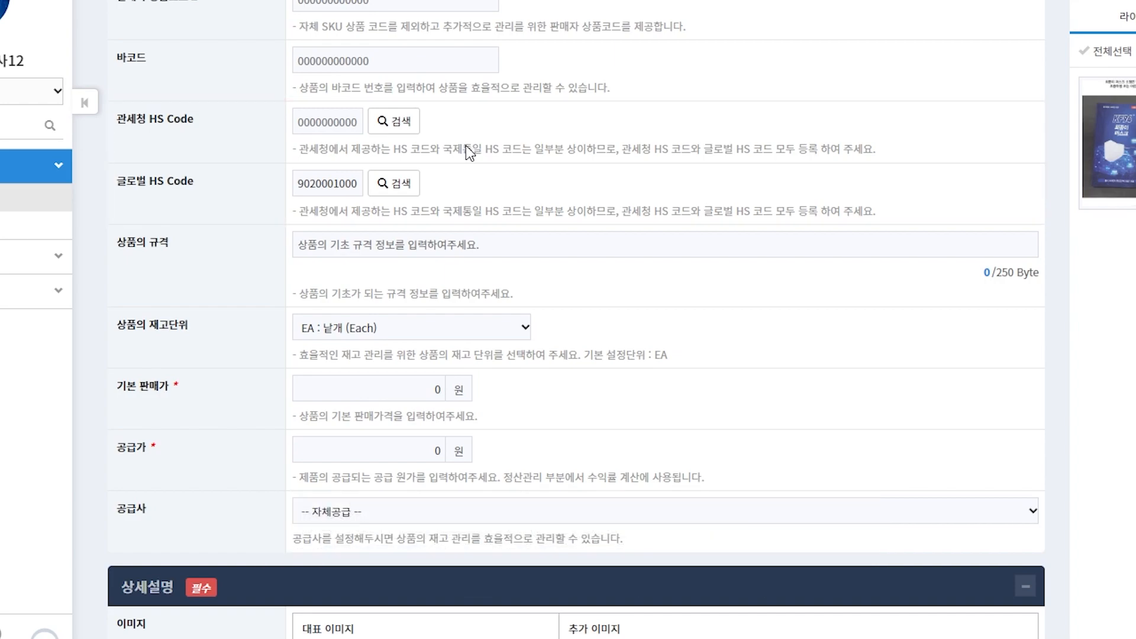
Examine the product specification, stock unit, basic selling price and supply price fields in the basic product information
scroll(466, 145, down, 2)
click(458, 125)
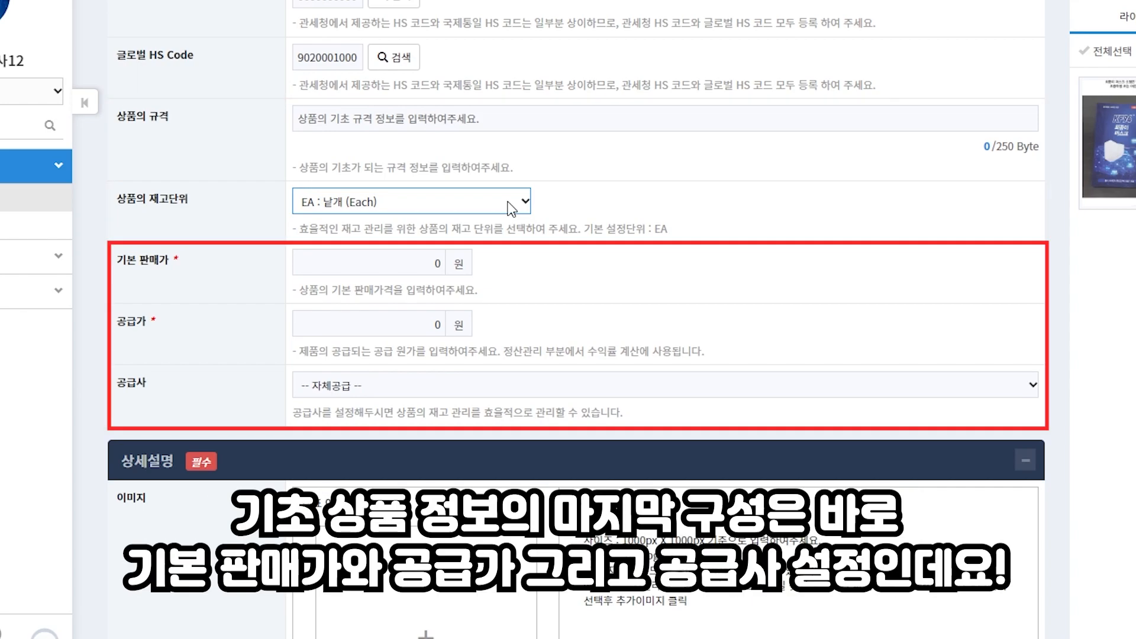
click(444, 268)
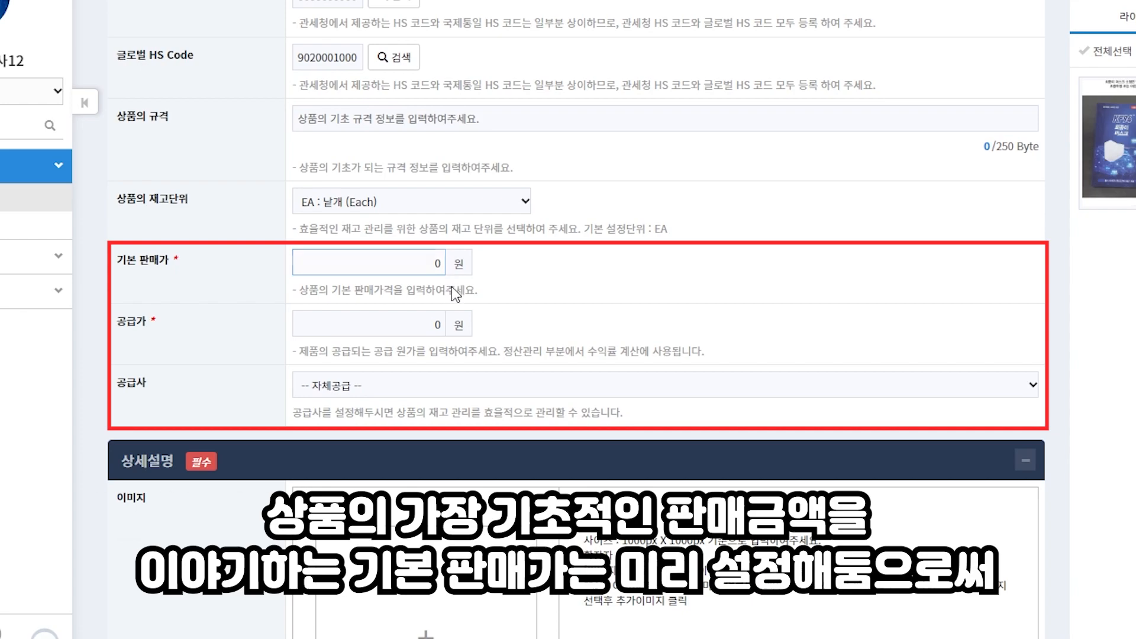
click(452, 324)
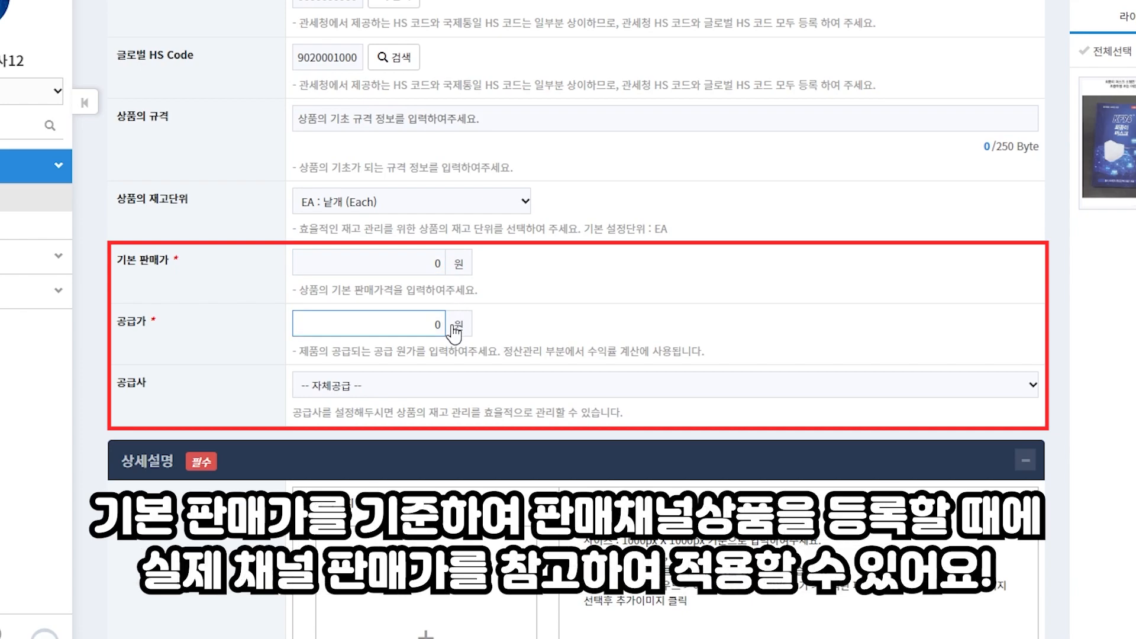